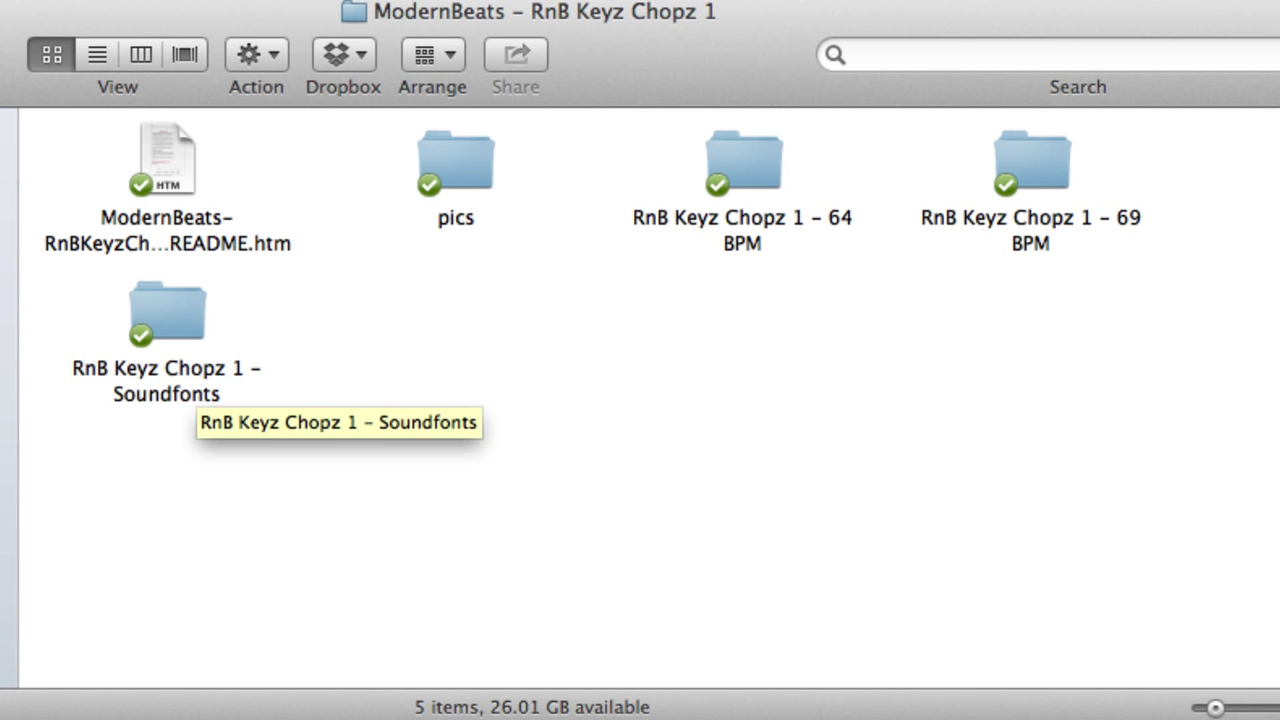
pyautogui.doubleClick(743, 165)
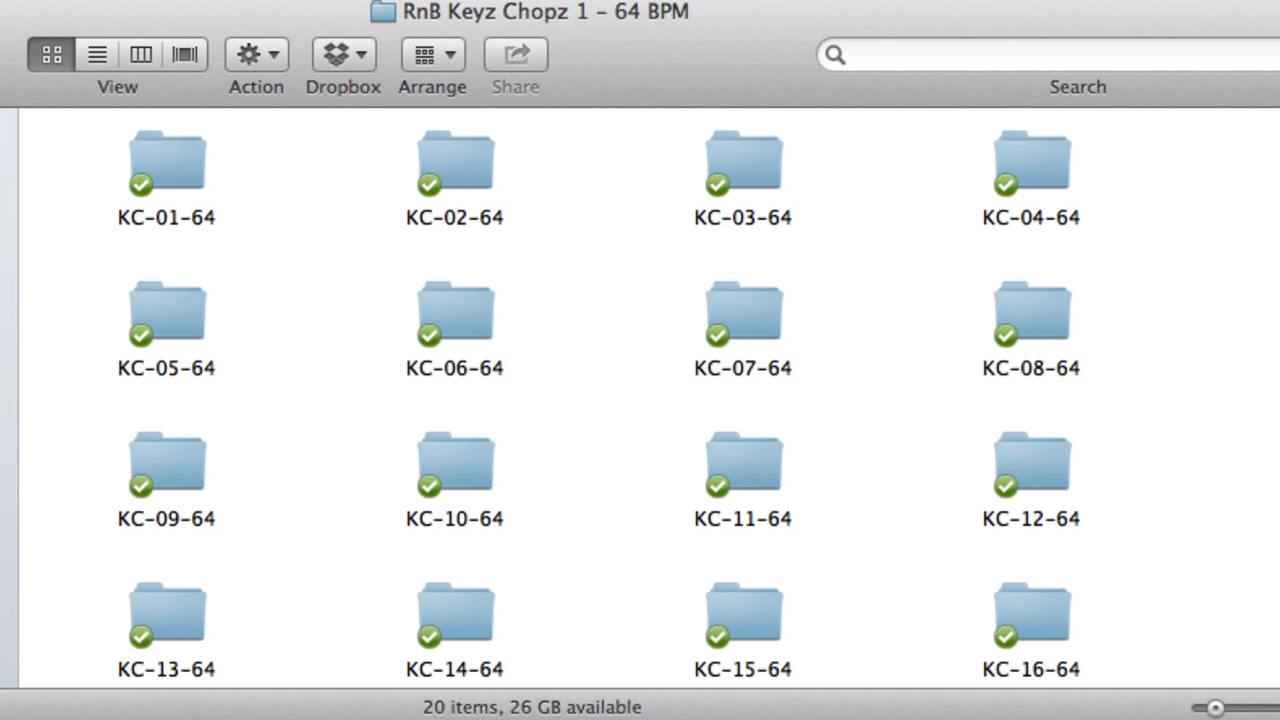
pyautogui.scroll(-3, 600, 393)
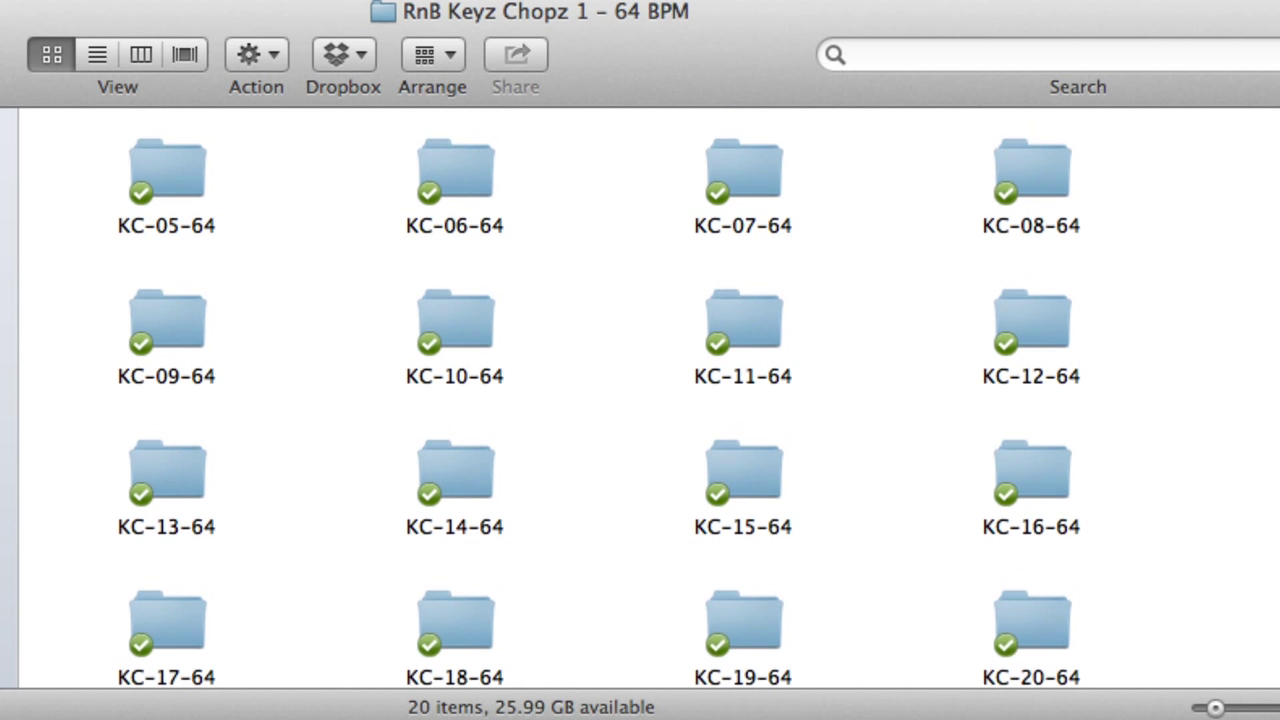
pyautogui.scroll(2, 600, 393)
pyautogui.scroll(1, 600, 404)
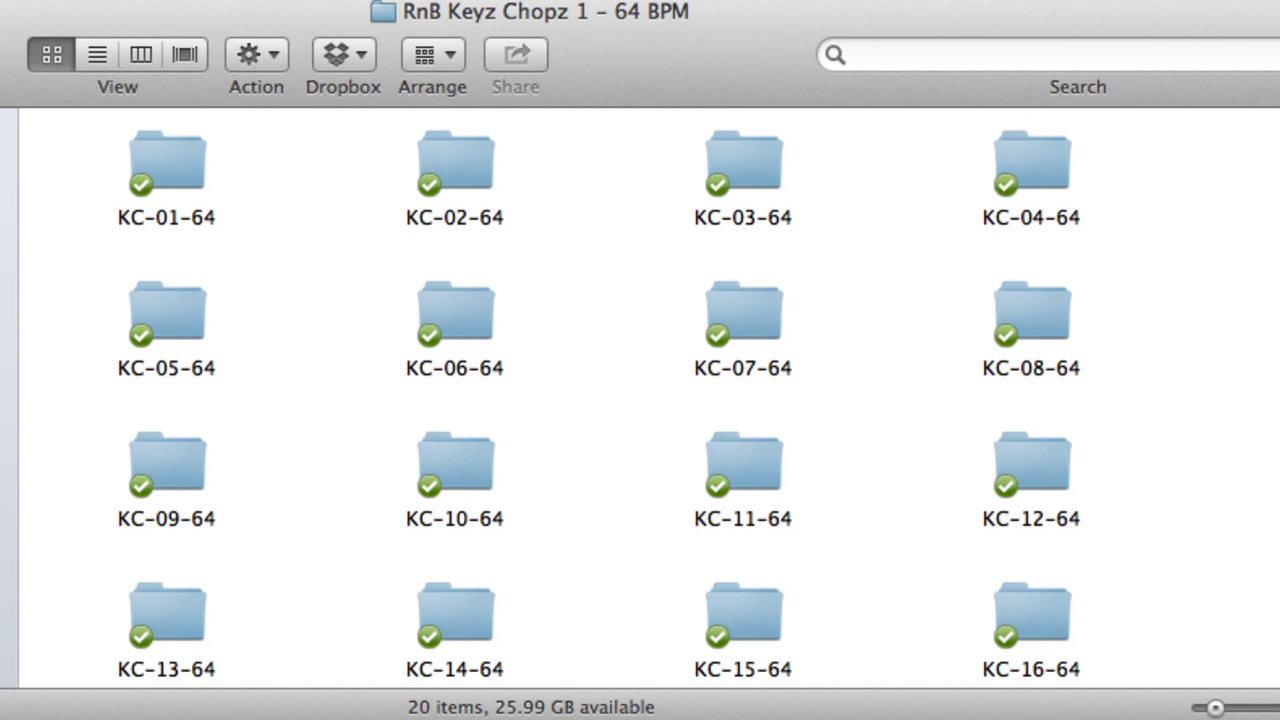
pyautogui.doubleClick(167, 165)
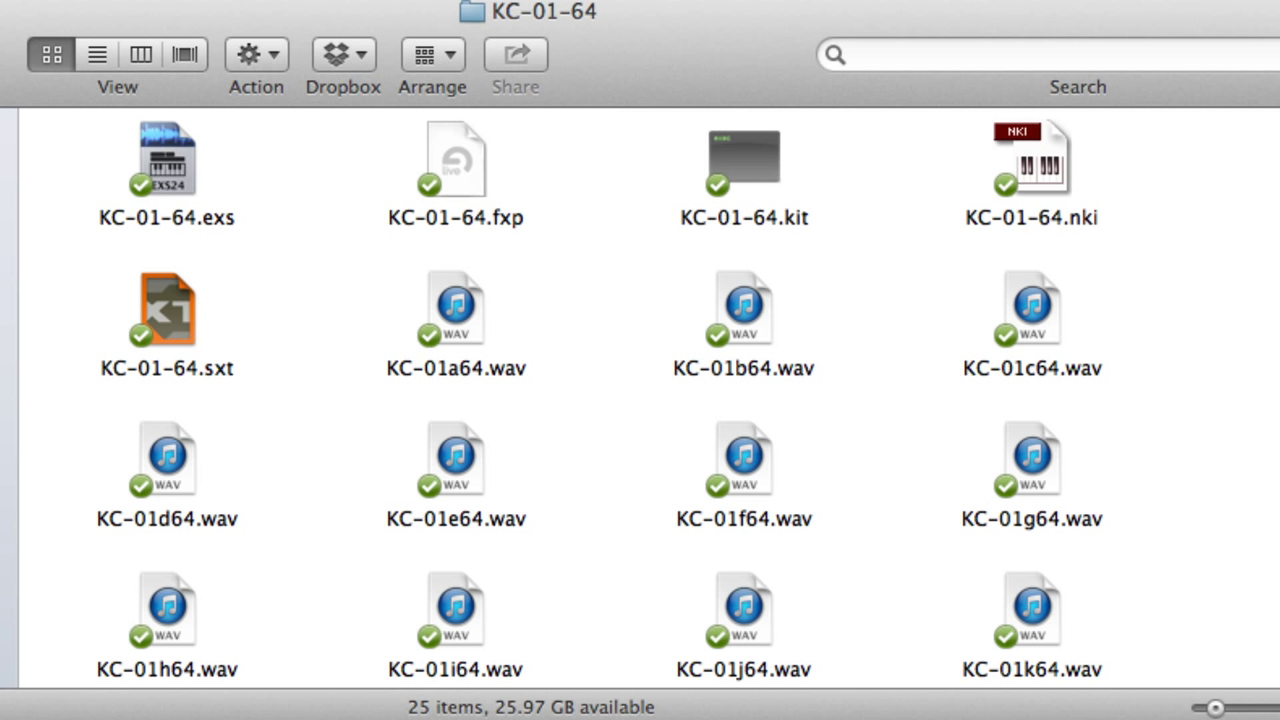
pyautogui.scroll(-5, 600, 393)
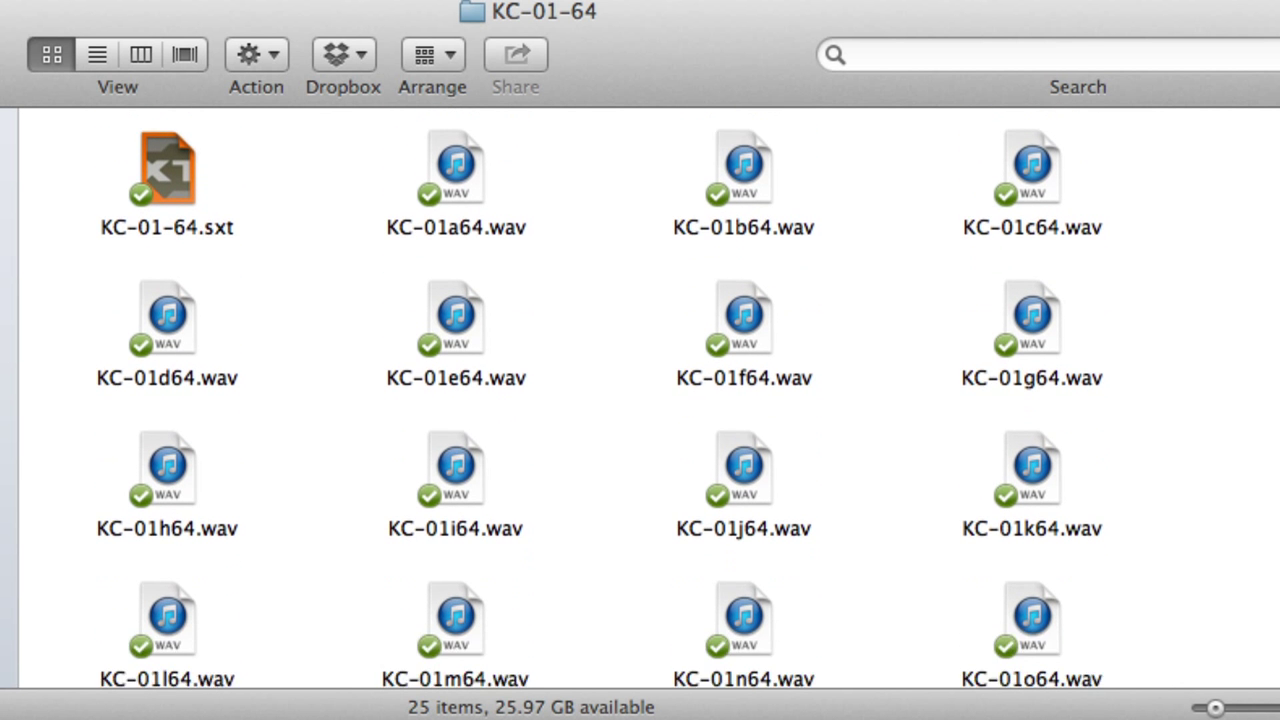
pyautogui.scroll(-10, 600, 393)
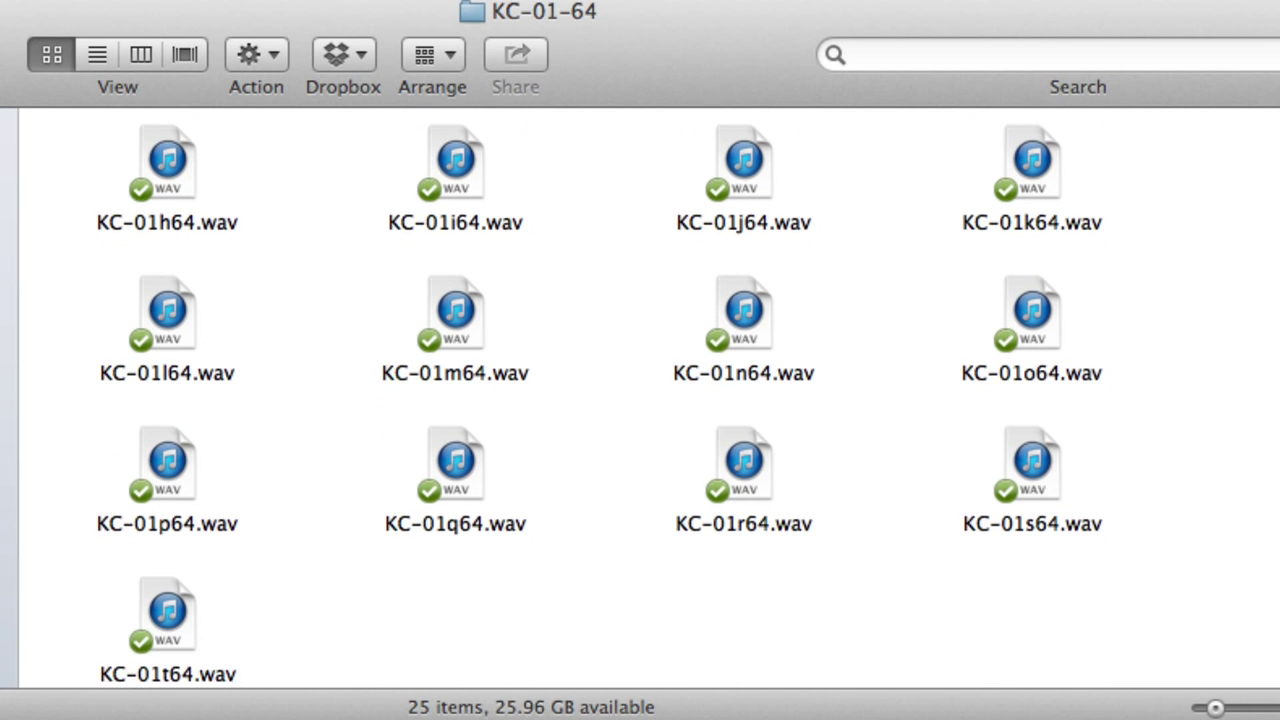
pyautogui.scroll(15, 600, 393)
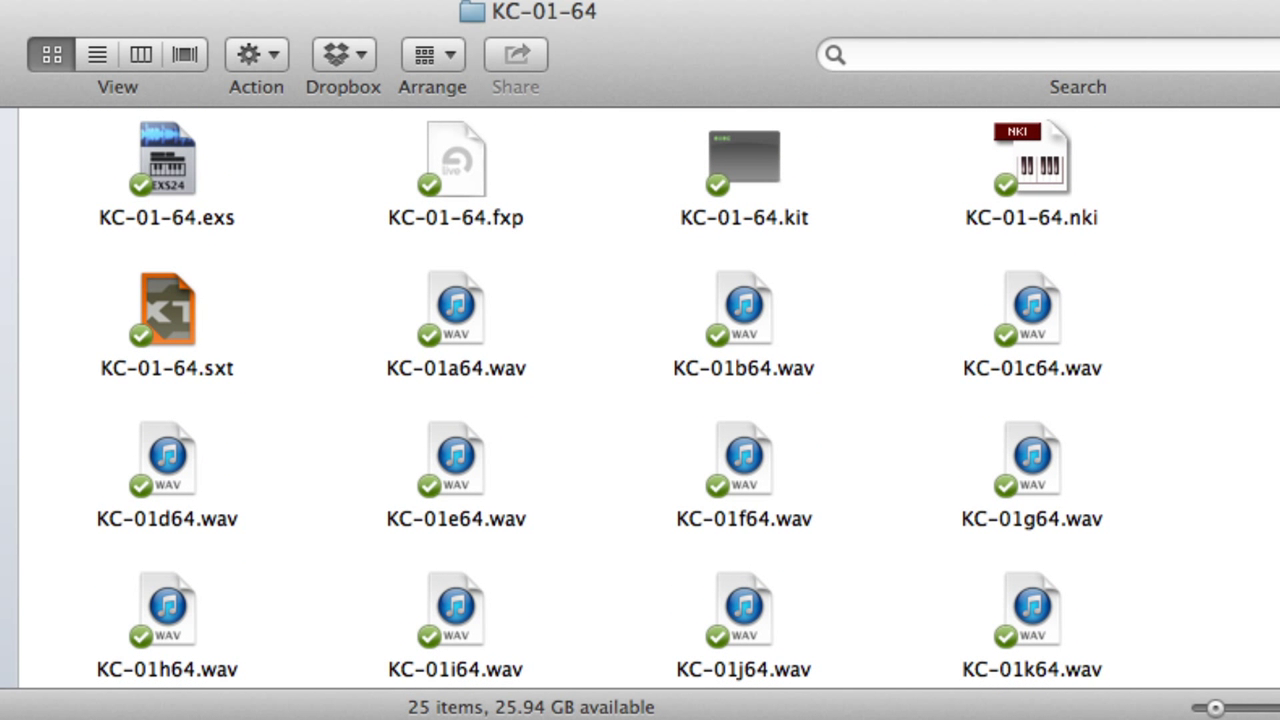
pyautogui.press('super+Up')
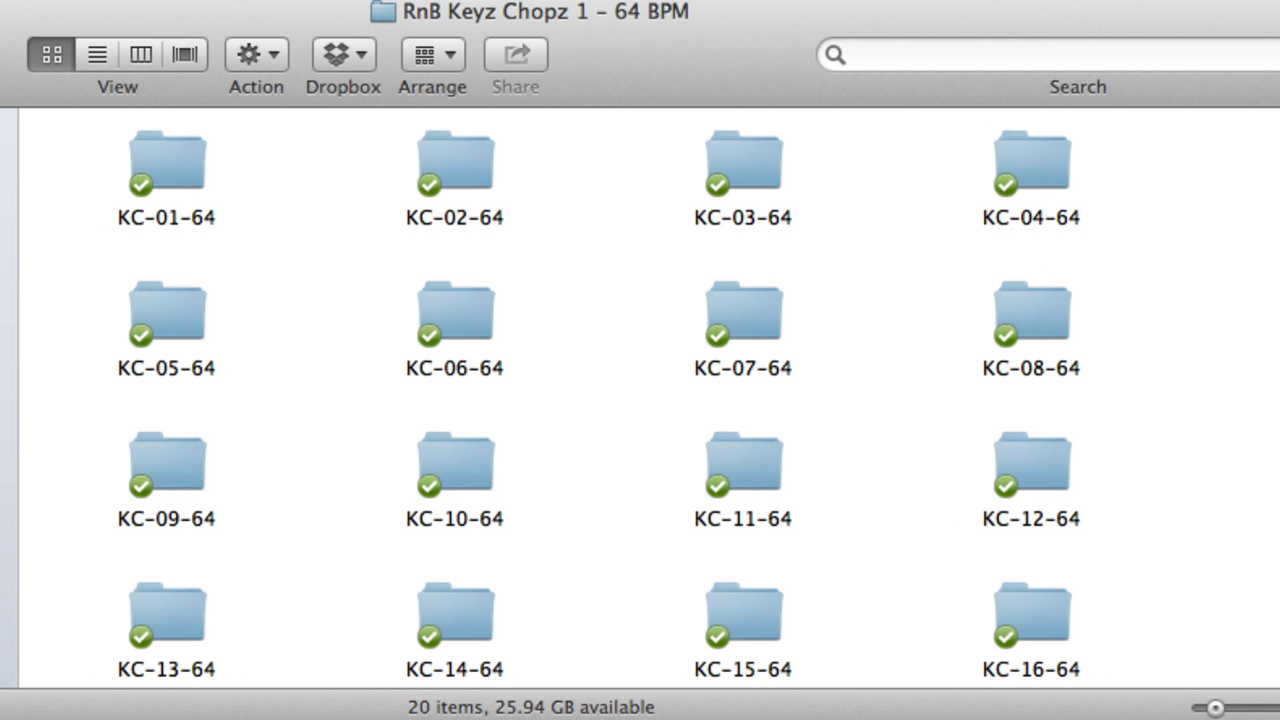
pyautogui.press('super+Up')
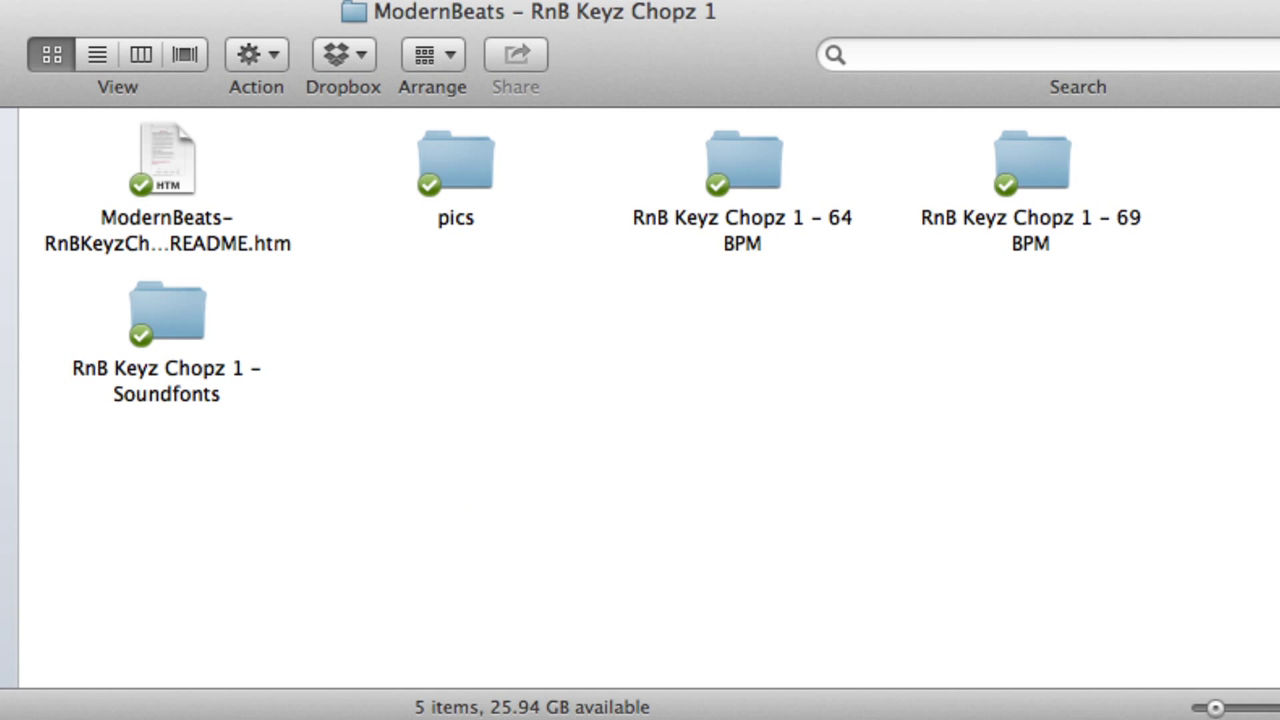
pyautogui.click(1031, 165)
pyautogui.press('super+Down')
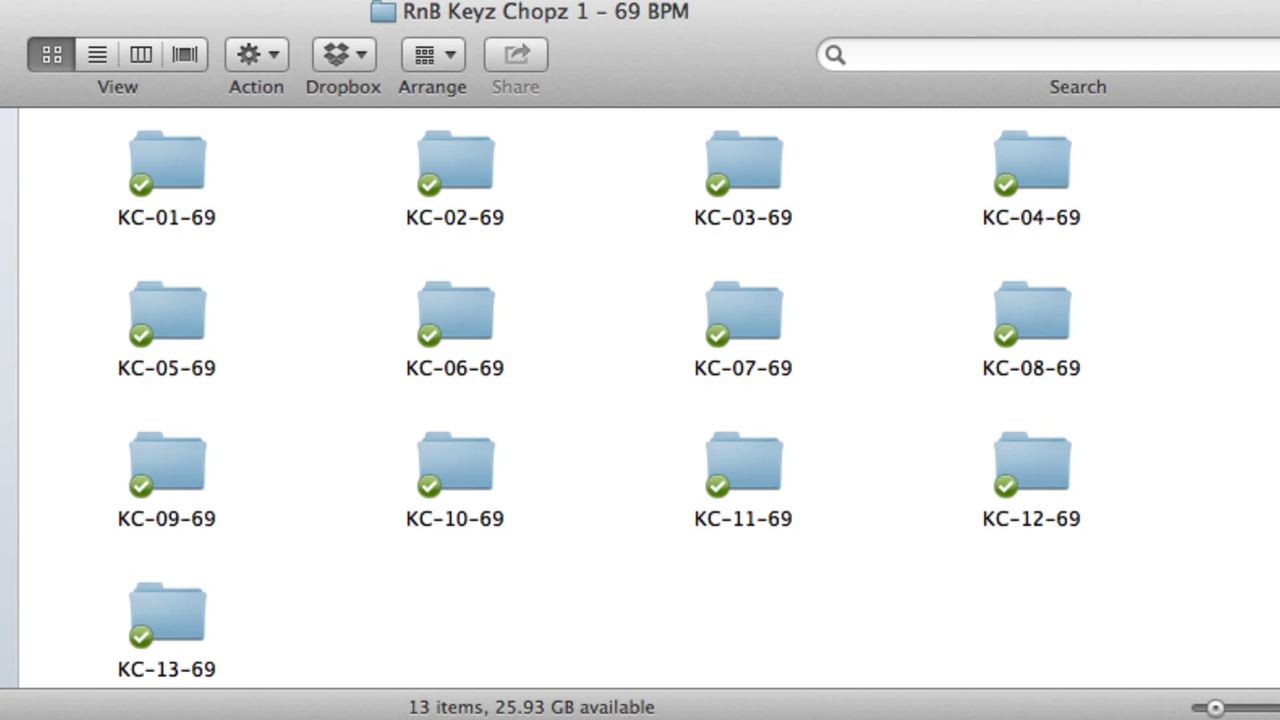
pyautogui.click(455, 165)
pyautogui.press('super+Down')
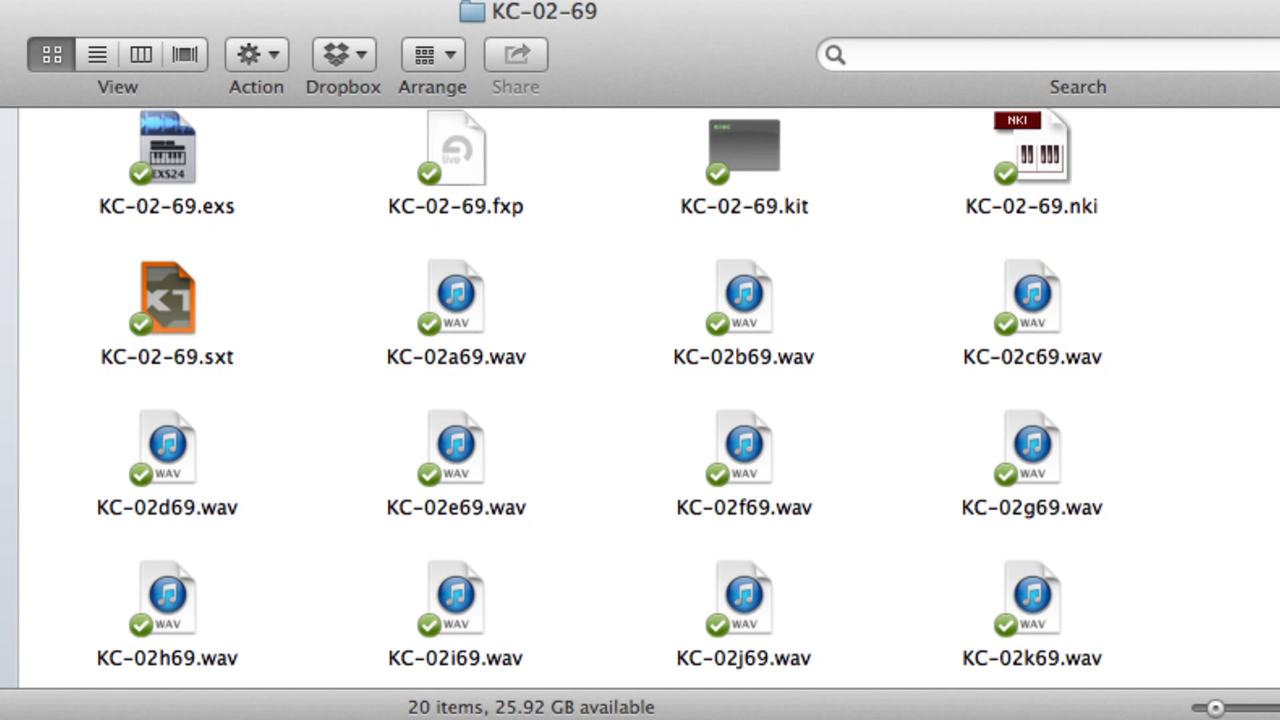
pyautogui.scroll(-3, 600, 390)
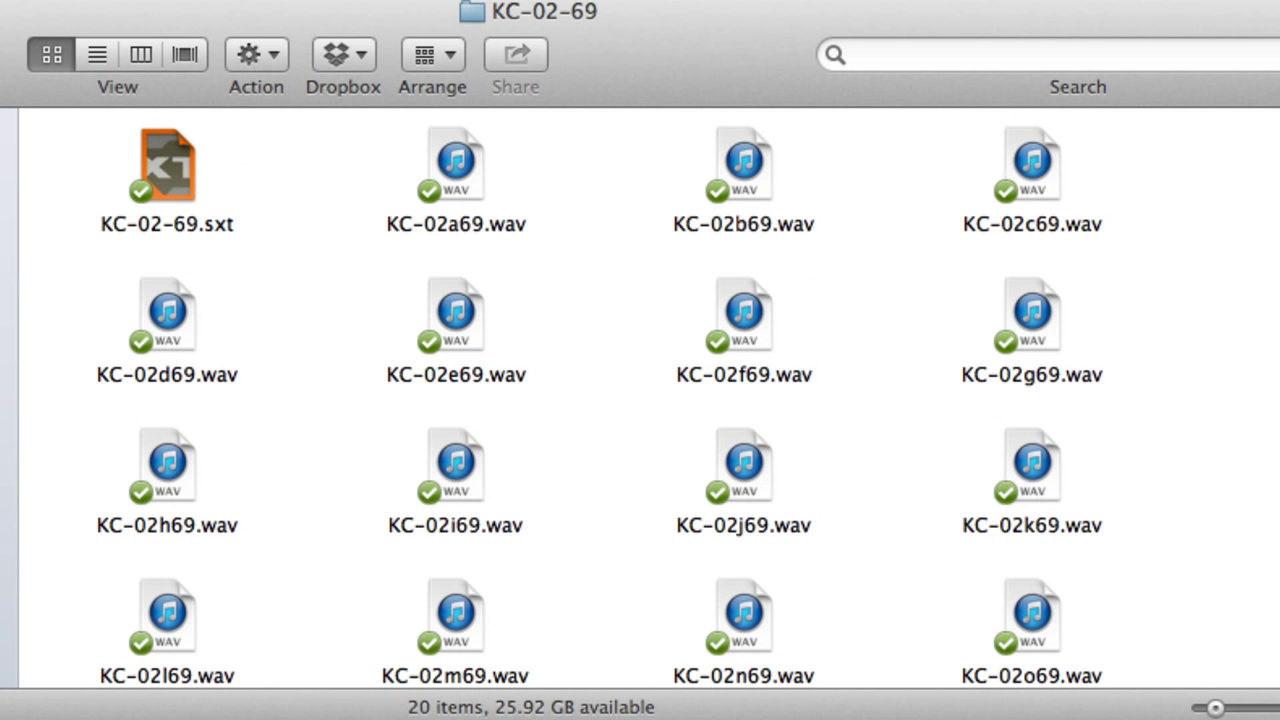
pyautogui.scroll(3, 600, 405)
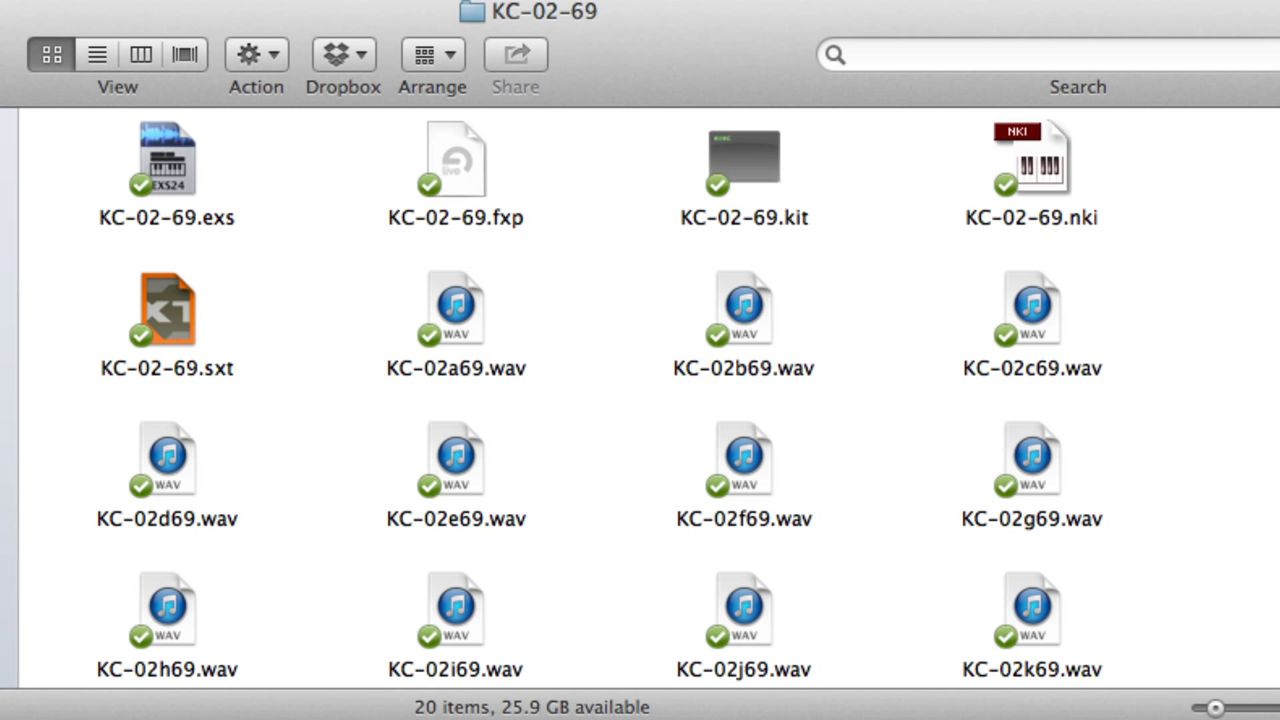
pyautogui.press('super+Up')
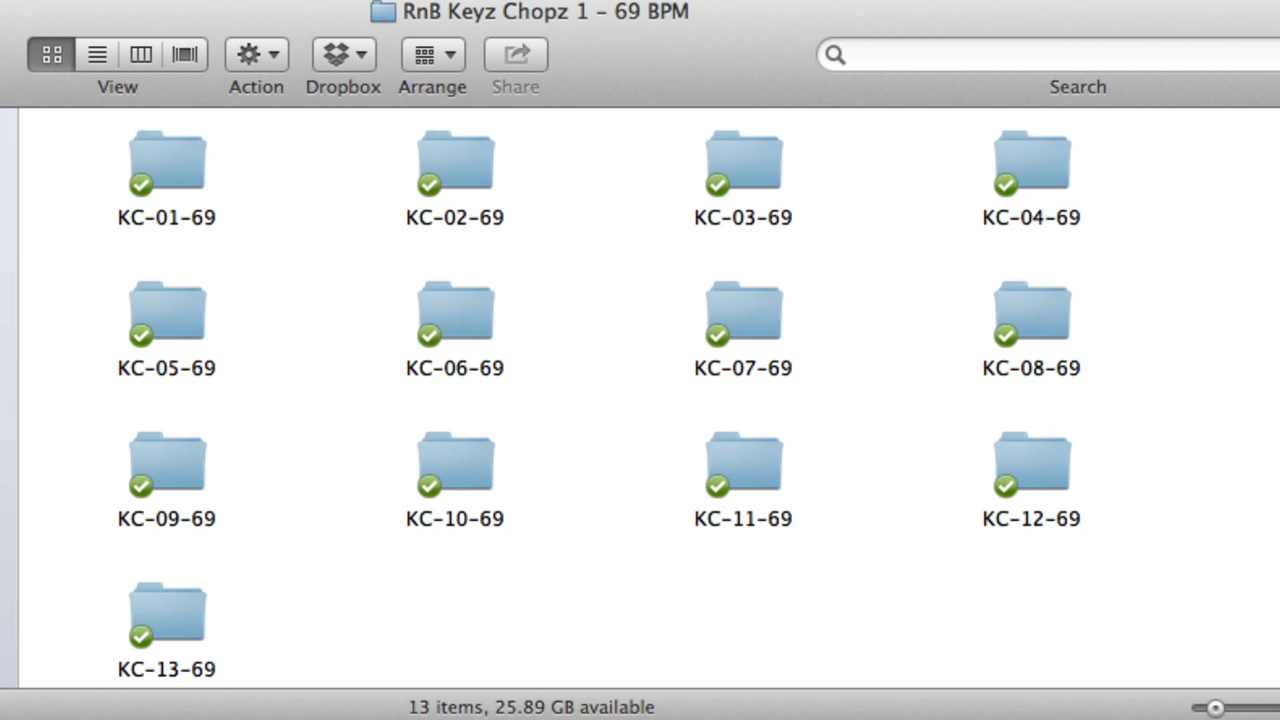
pyautogui.press('super+Up')
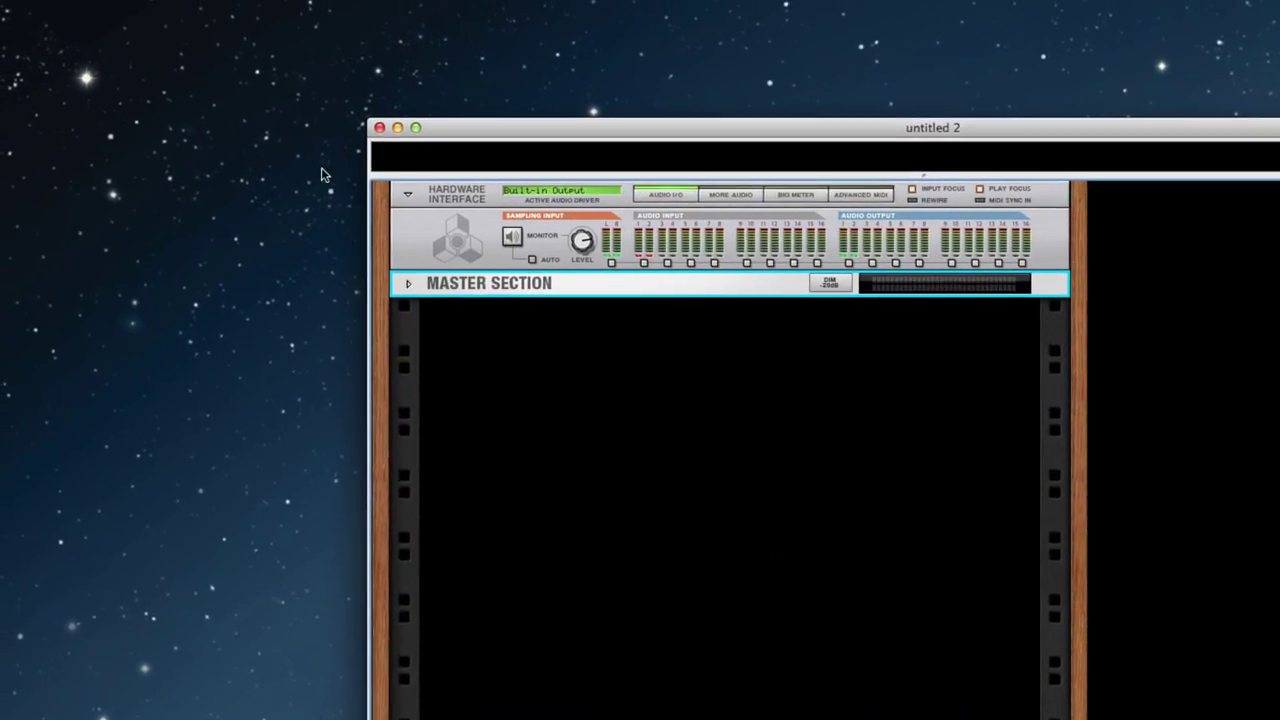
# Step: Add an NN-XT Advanced Sampler, 'NN-XT 1' with its Init Patch, beneath the master section
pyautogui.click(100, 13)
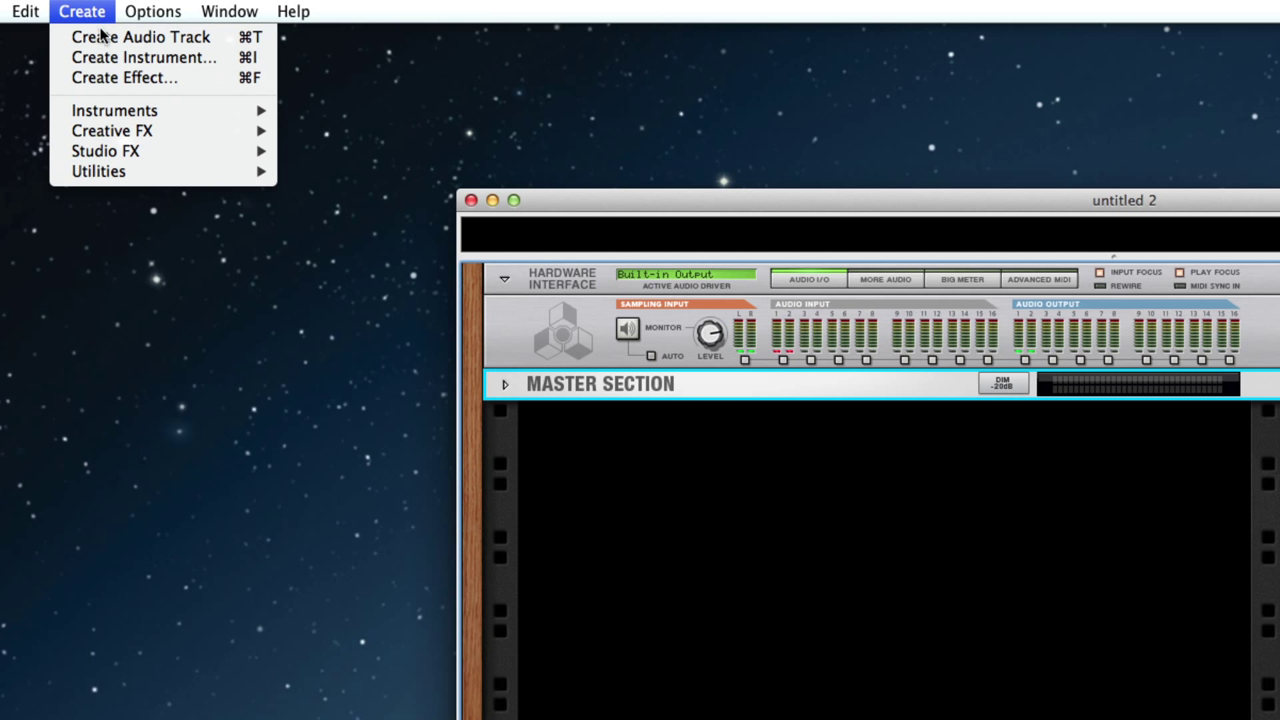
pyautogui.moveTo(118, 113)
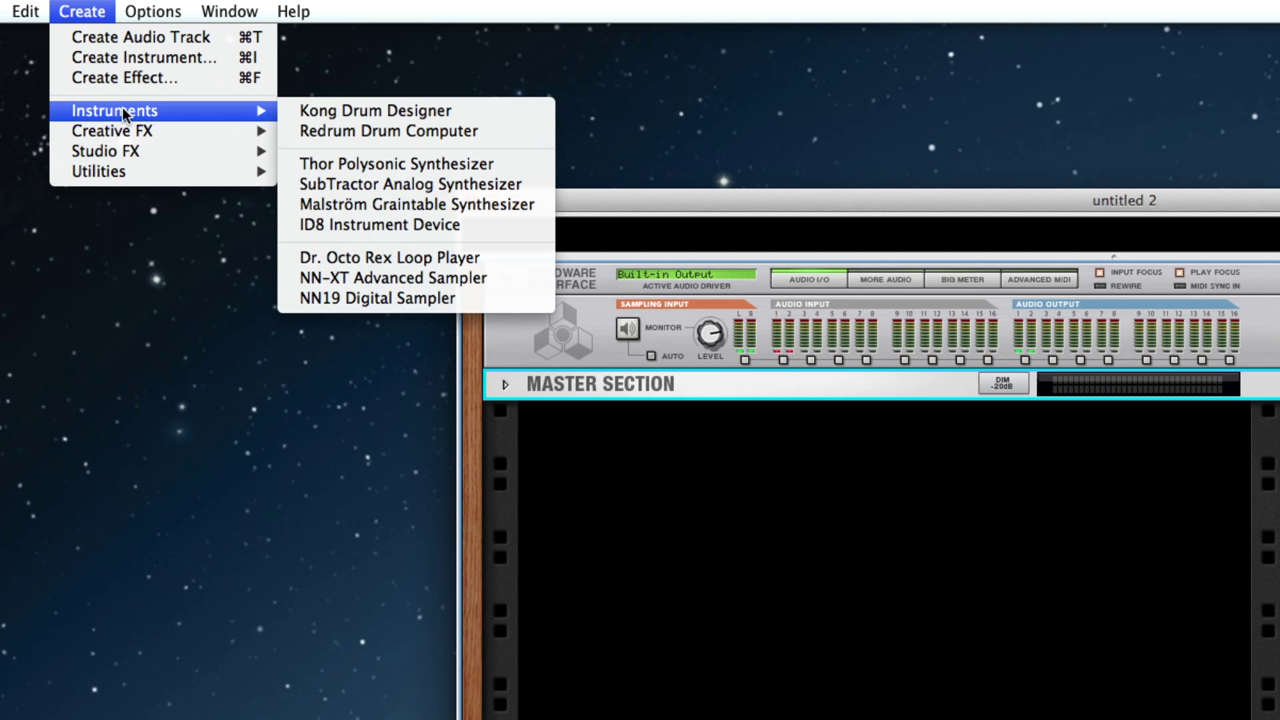
pyautogui.click(391, 276)
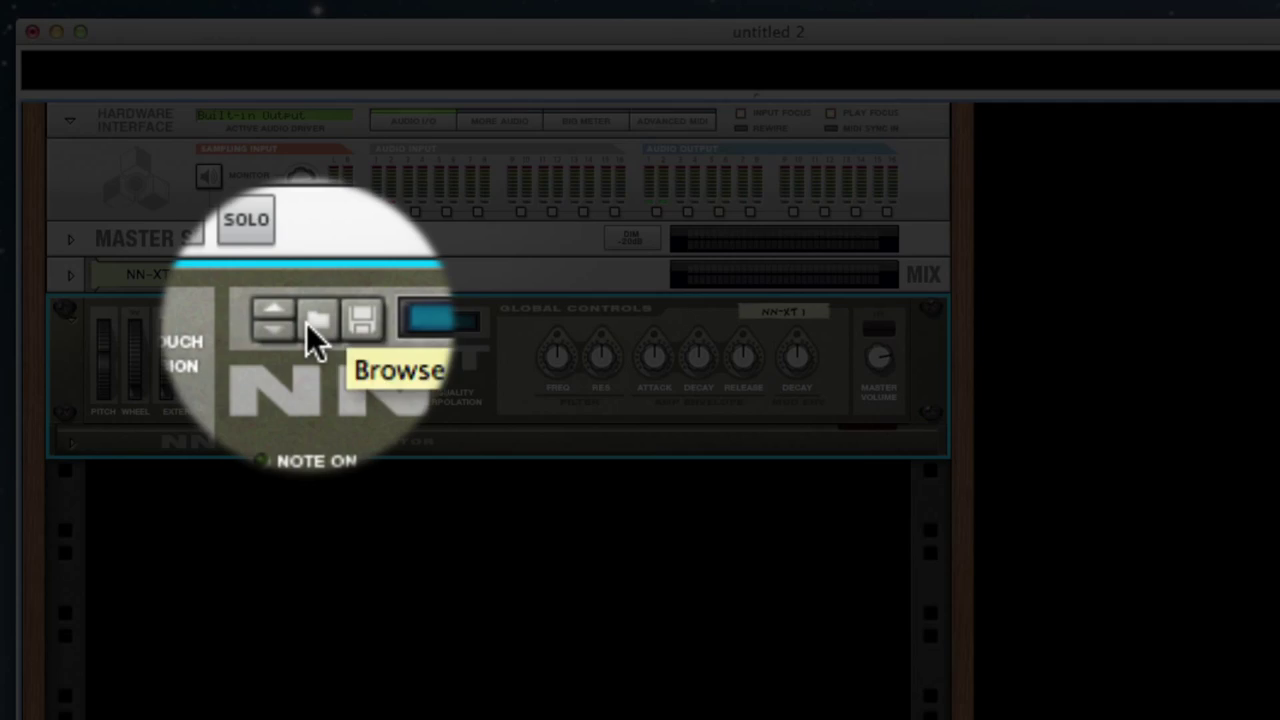
# Step: Load KC-13-69.sxt from the RnB Keyz Chopz 1 - 69 BPM folder into NN-XT 1
pyautogui.click(306, 323)
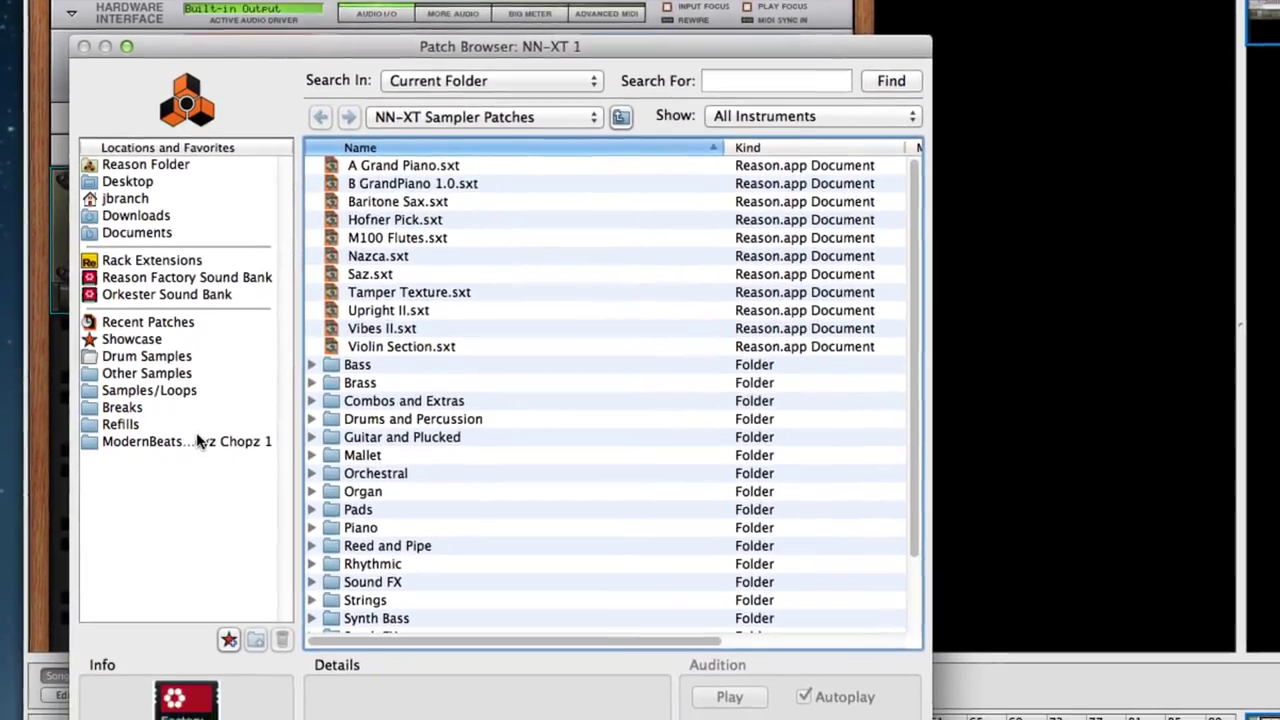
pyautogui.click(185, 531)
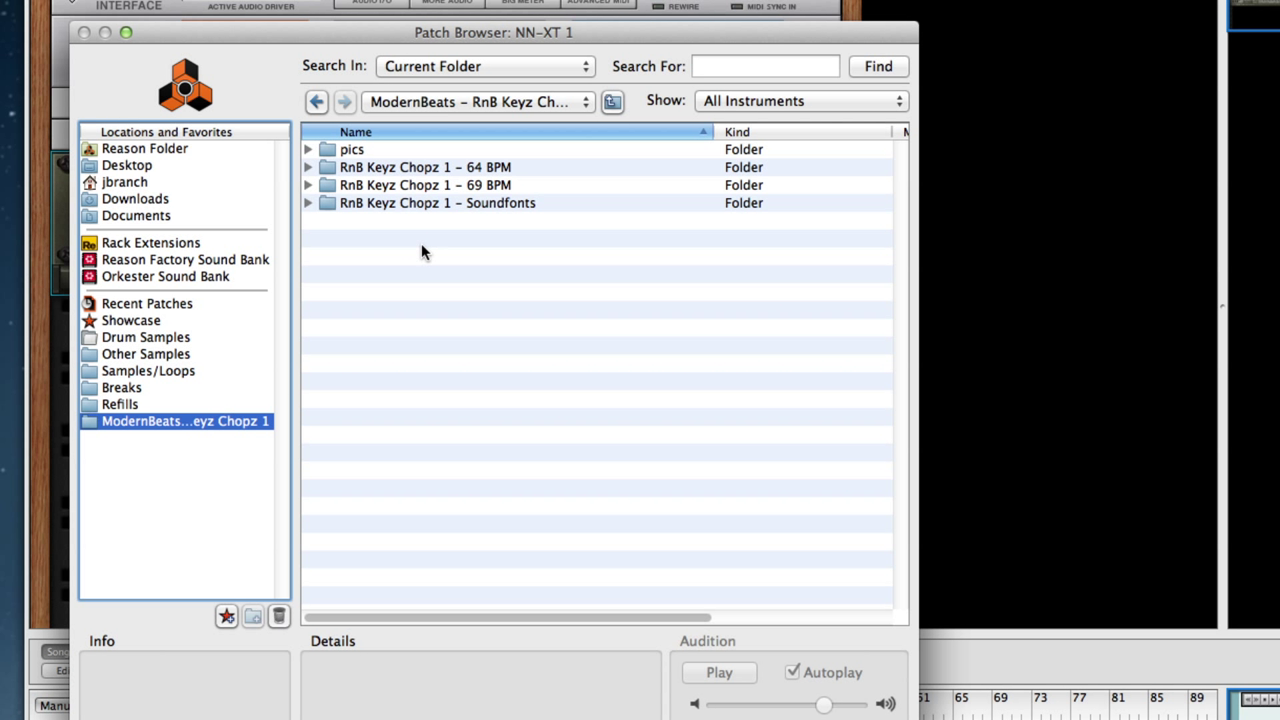
pyautogui.doubleClick(505, 184)
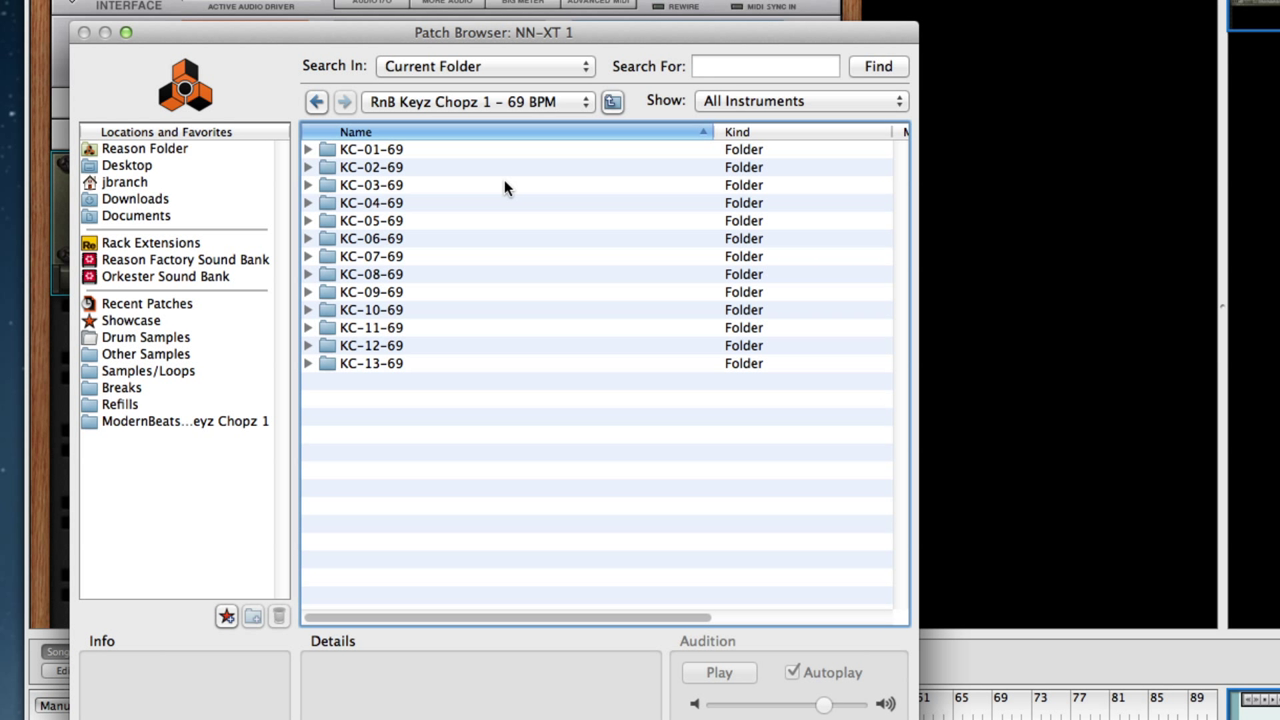
pyautogui.doubleClick(379, 365)
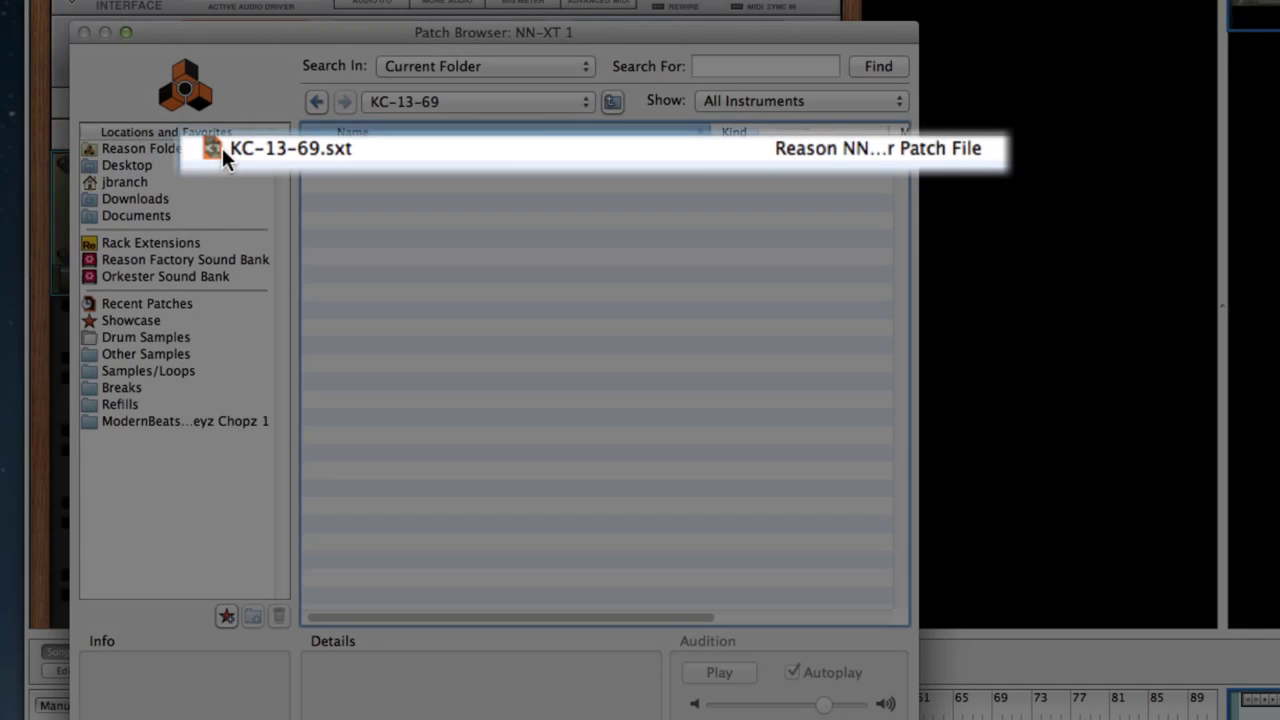
pyautogui.doubleClick(333, 149)
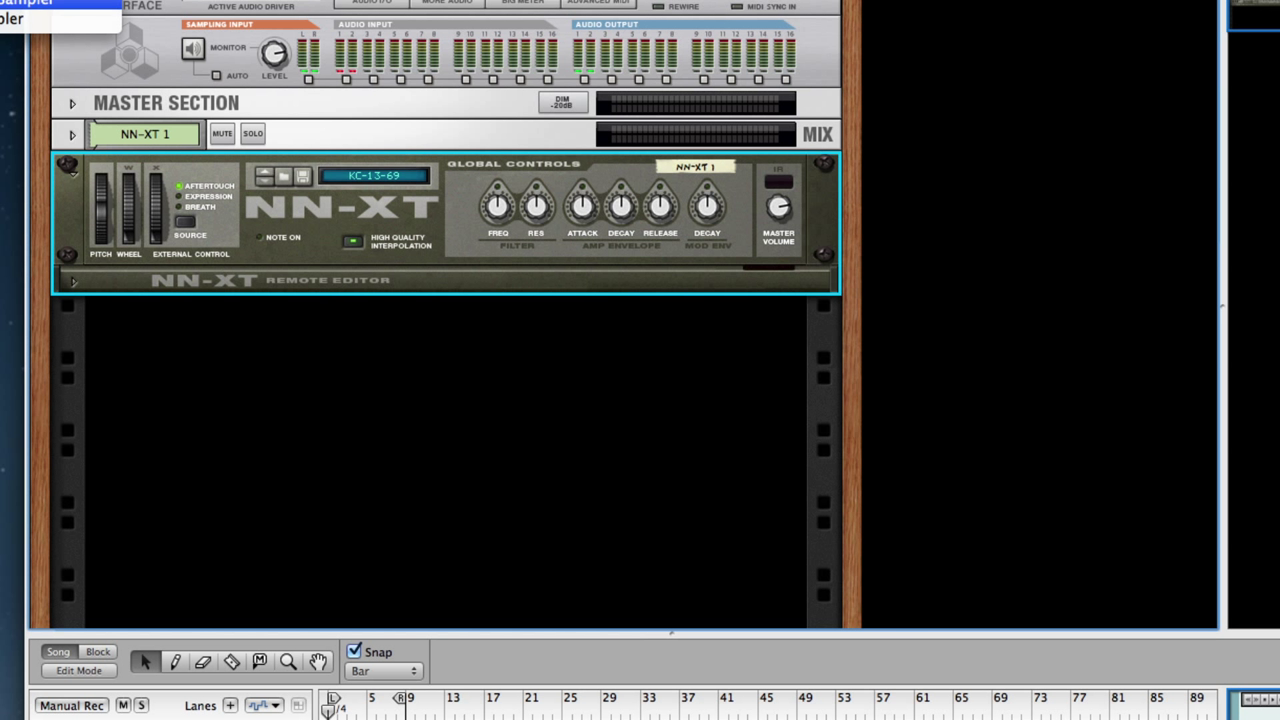
# Step: Create NN-XT 2 and browse its patches into the RnB Keyz Chopz 1 - 69 BPM folder
pyautogui.press('Return')
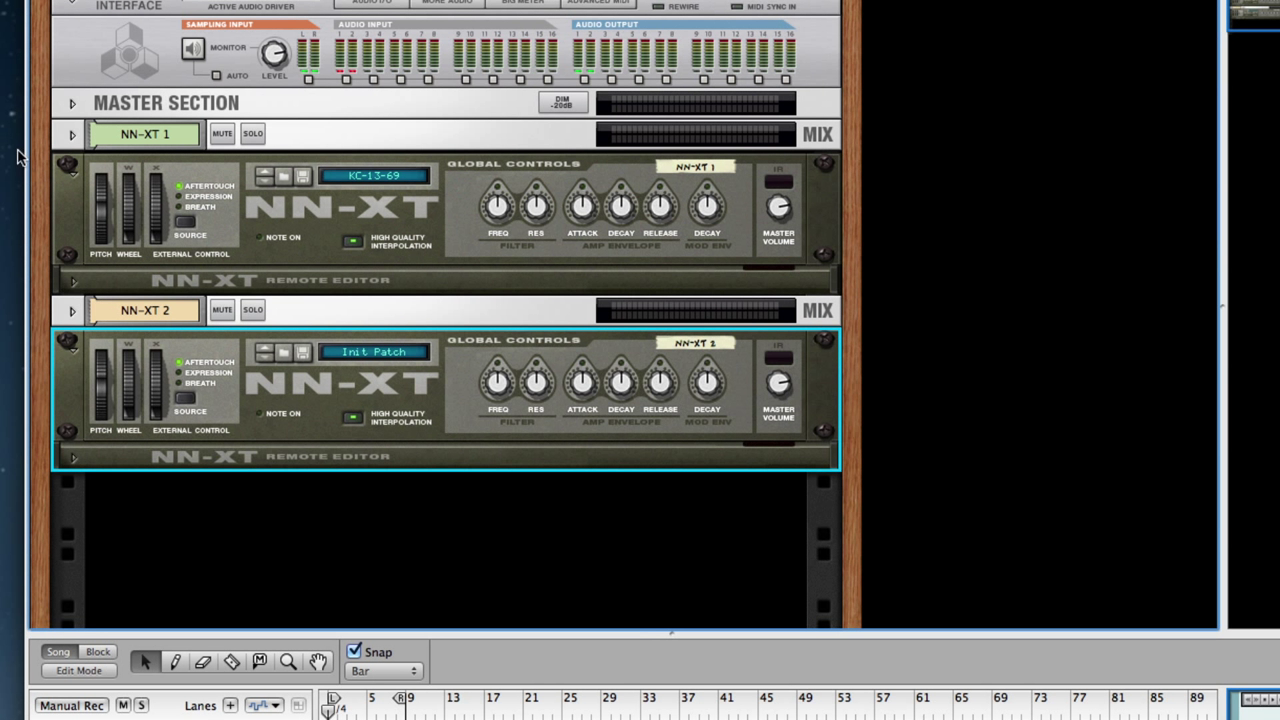
pyautogui.click(283, 357)
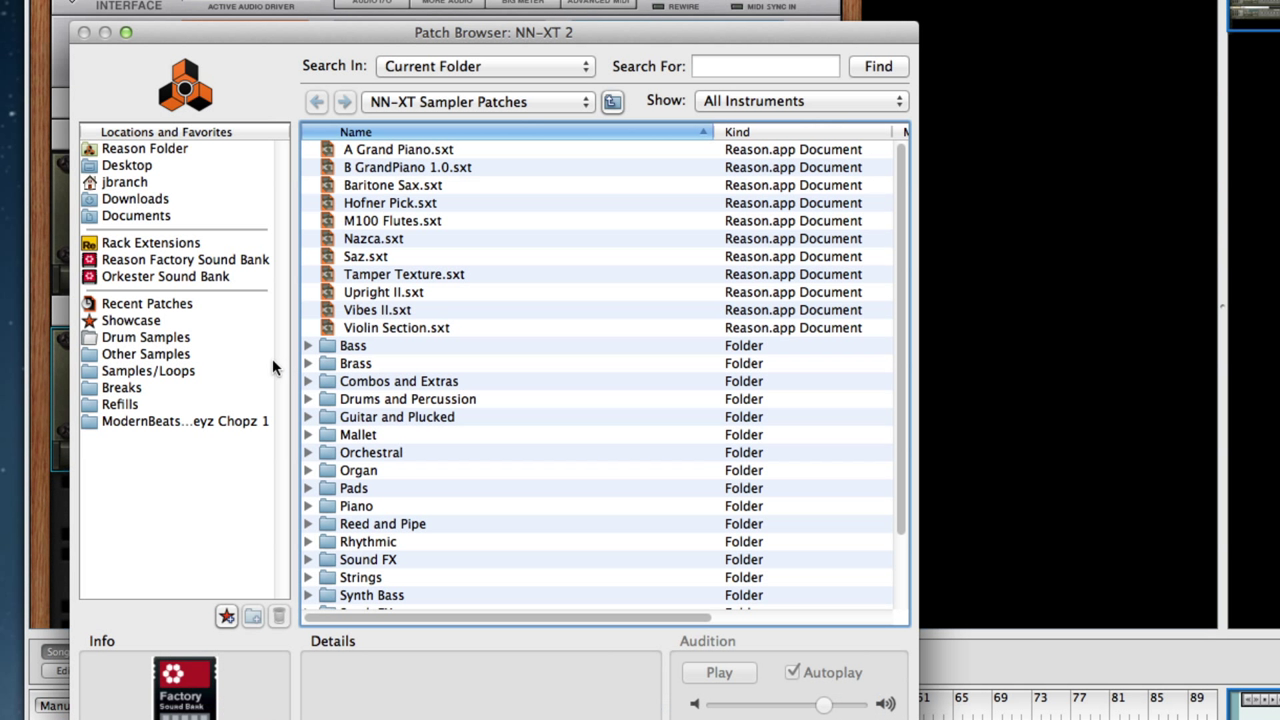
pyautogui.click(227, 421)
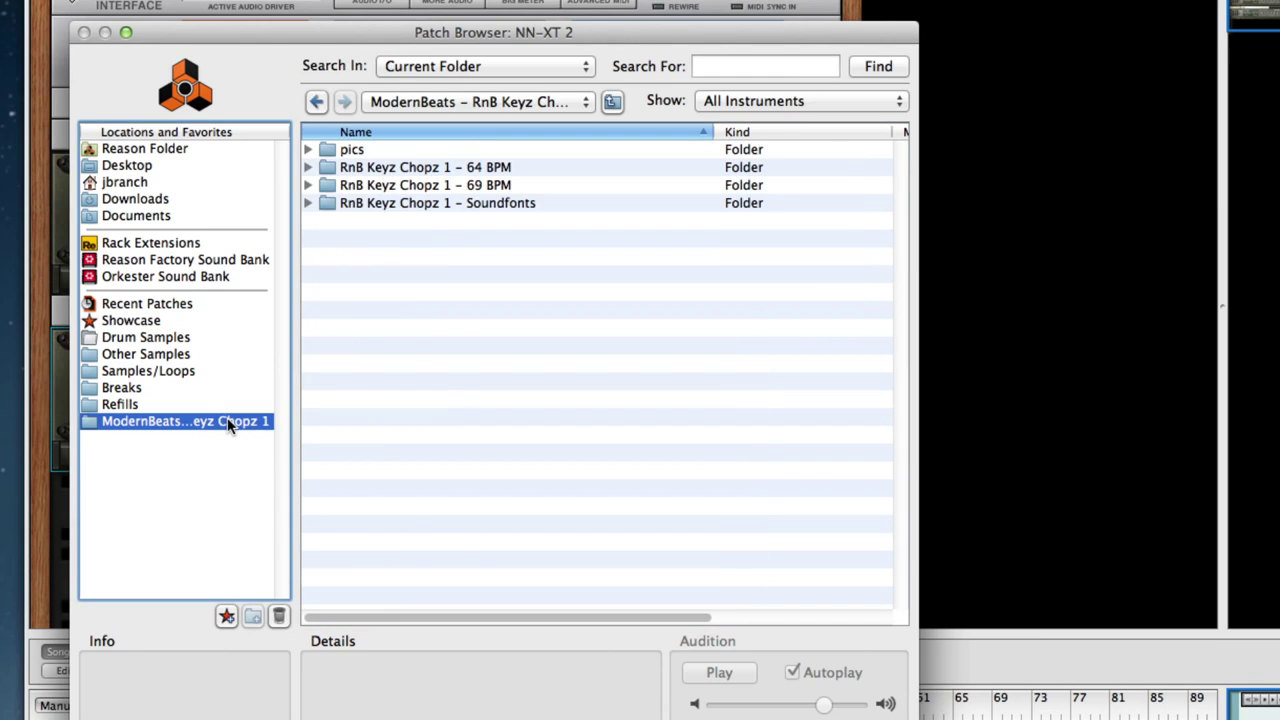
pyautogui.doubleClick(380, 186)
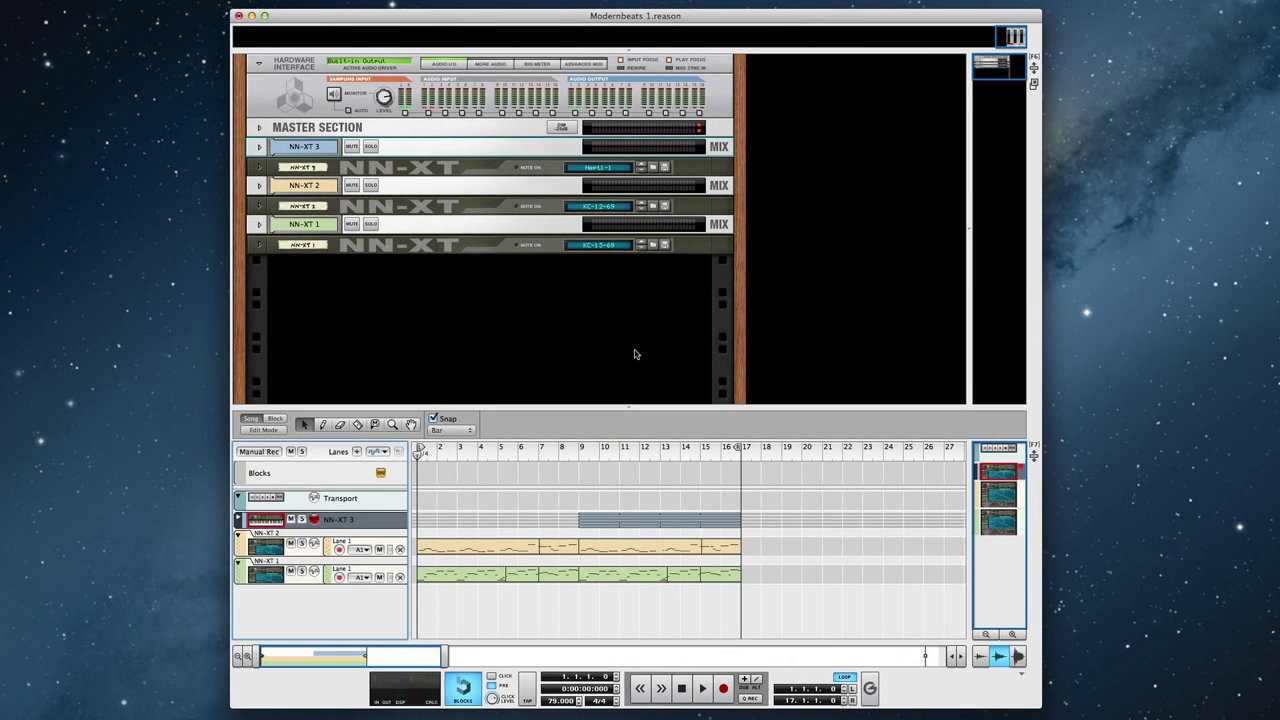
# Step: Play the Modernbeats 1 song from bar 1 at 79 BPM and stop around bar 8
pyautogui.press('space')
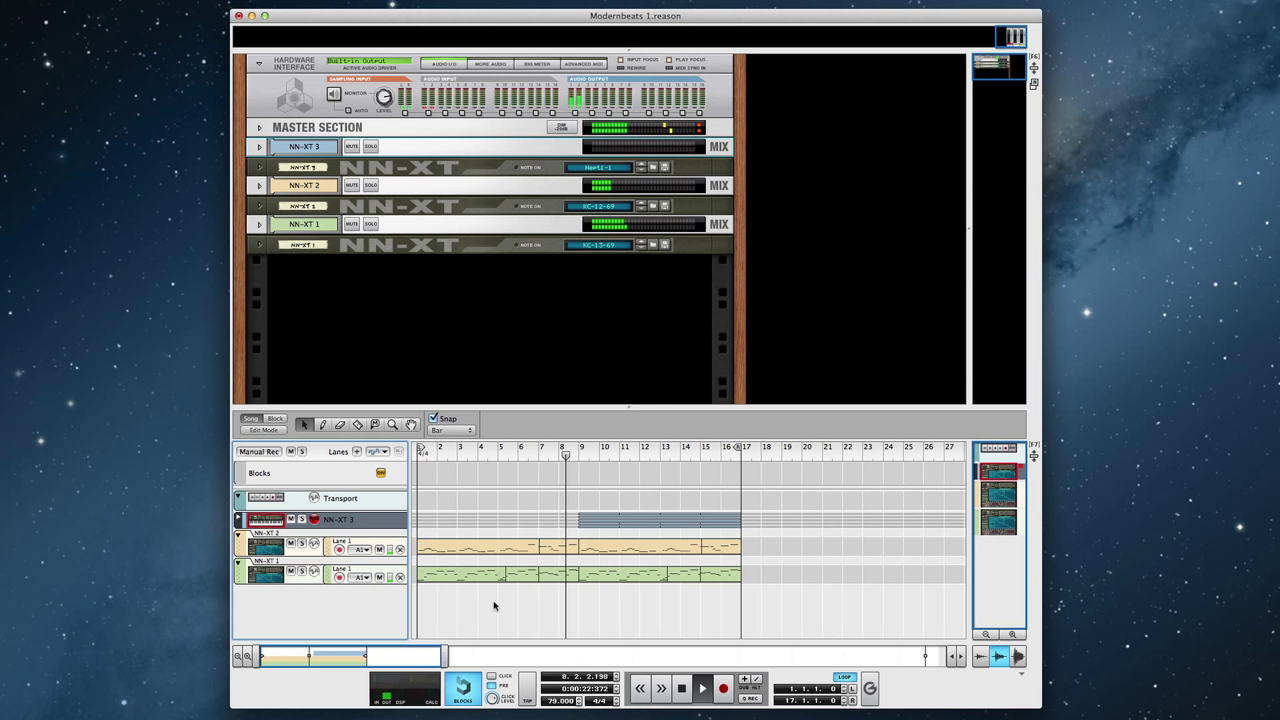
pyautogui.press('space')
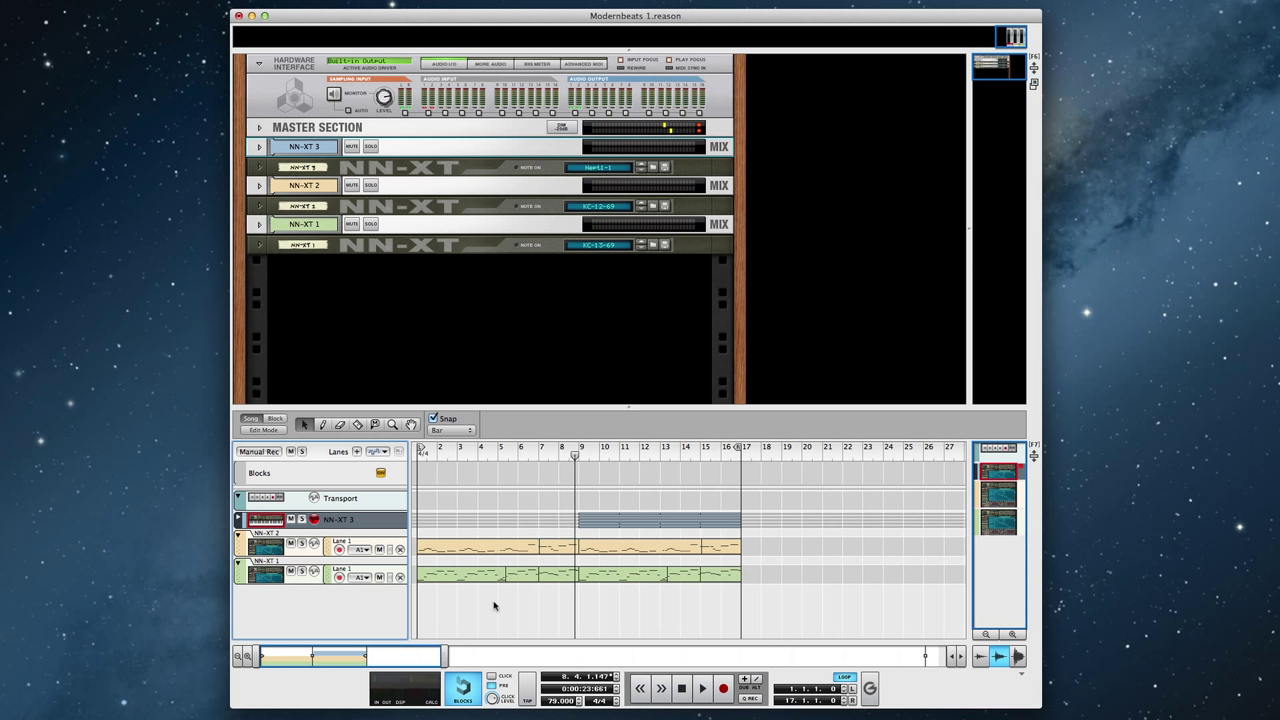
# Step: Play the song from bar 9 through the end of the clips near bar 17, then stop
pyautogui.click(494, 605)
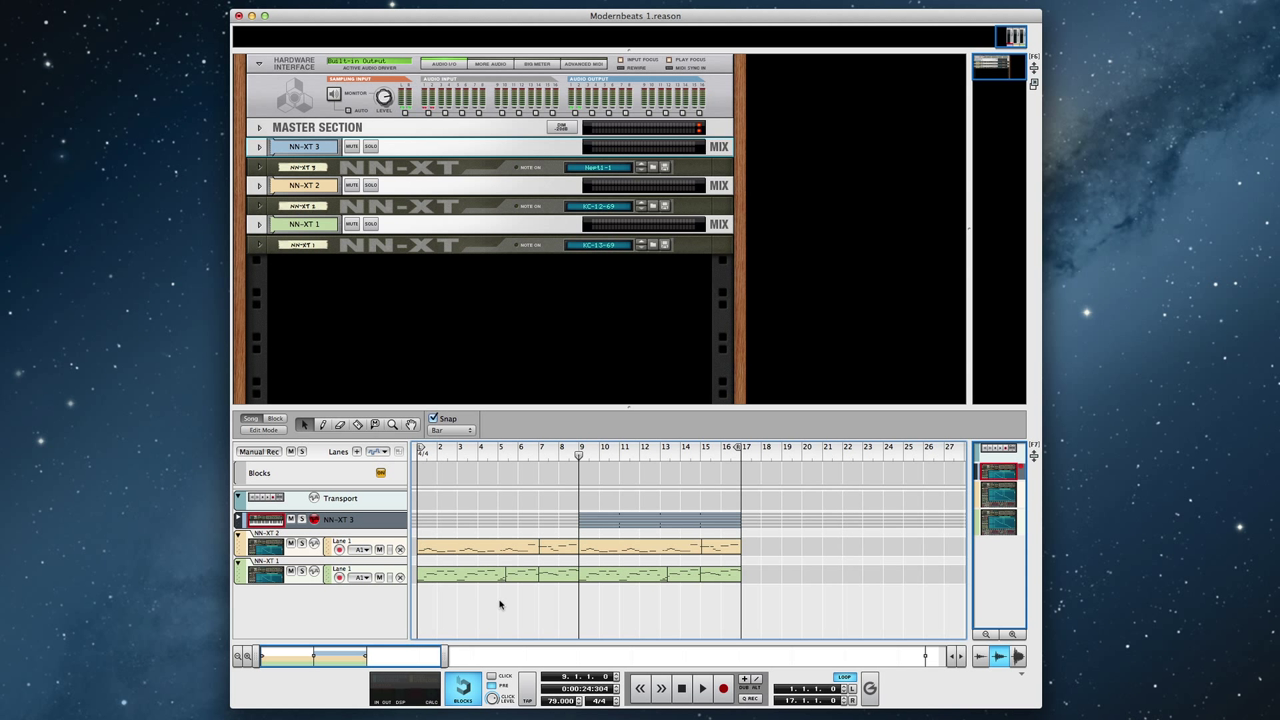
pyautogui.press('space')
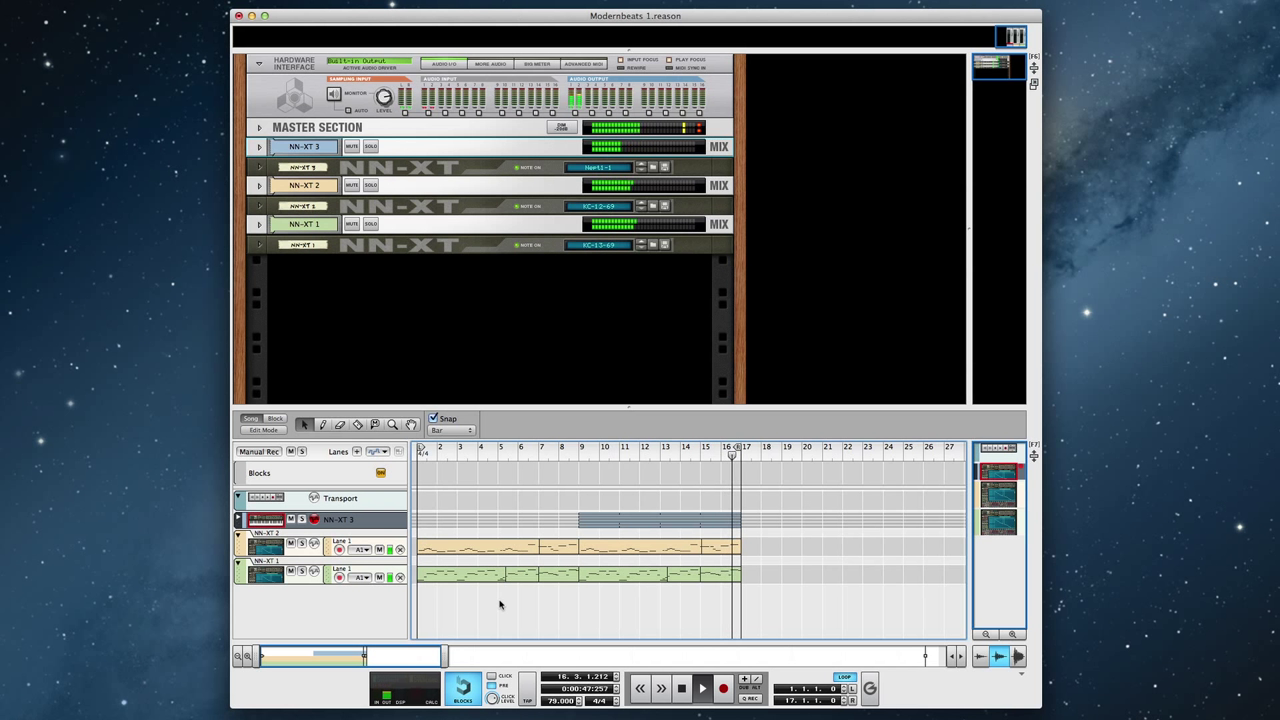
pyautogui.press('space')
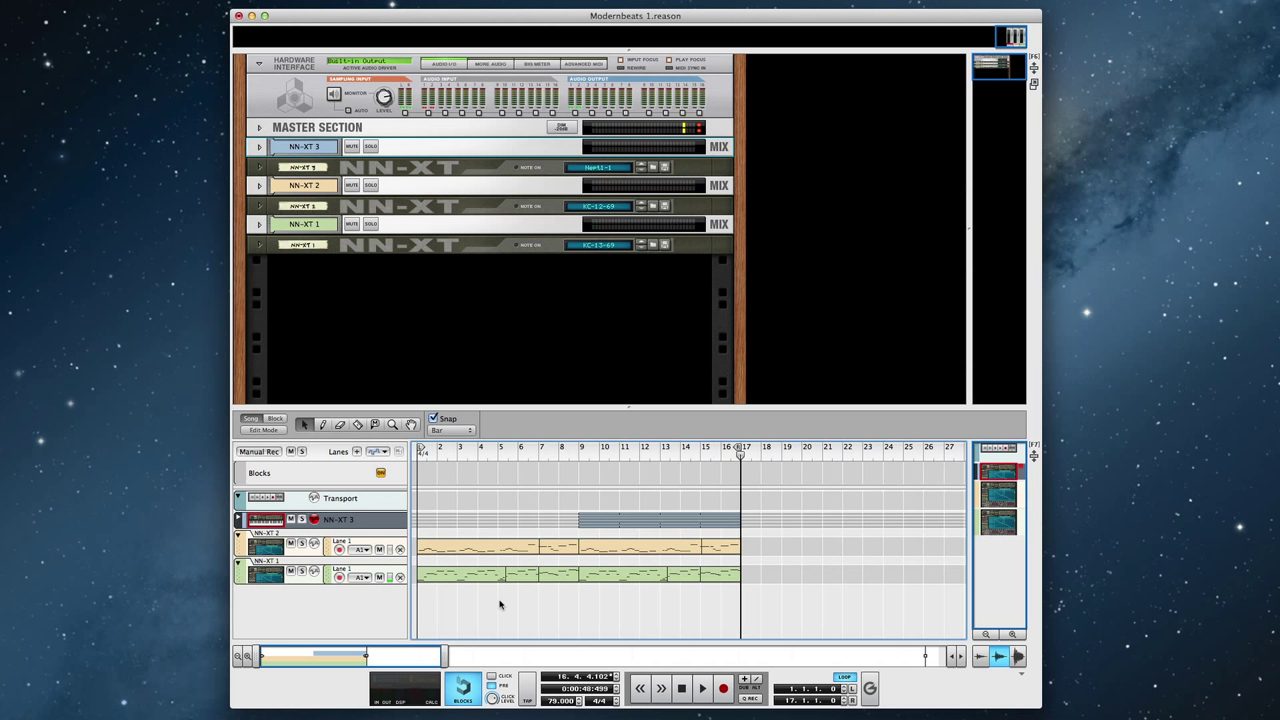